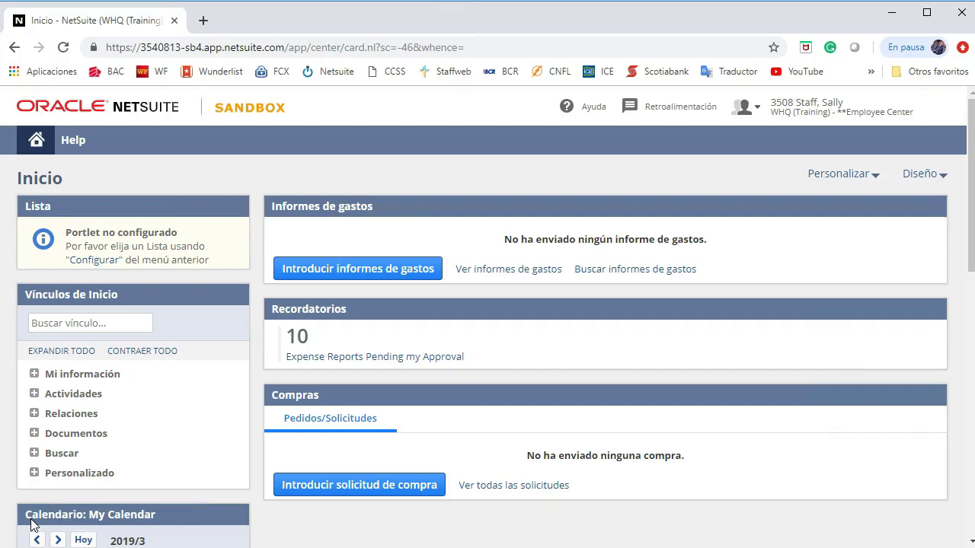
Step: Start a new expense report from the home page's expense reports section
left_click(381, 271)
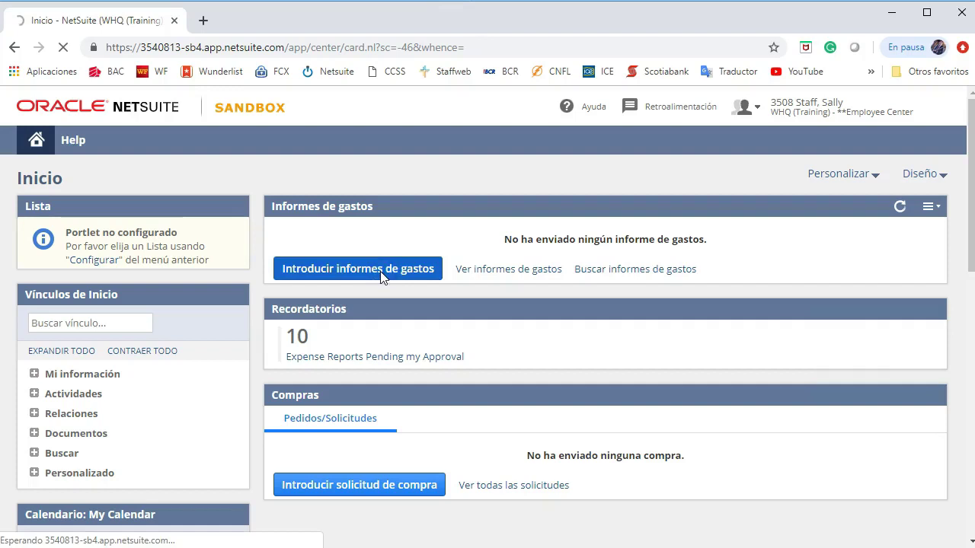
left_click(310, 340)
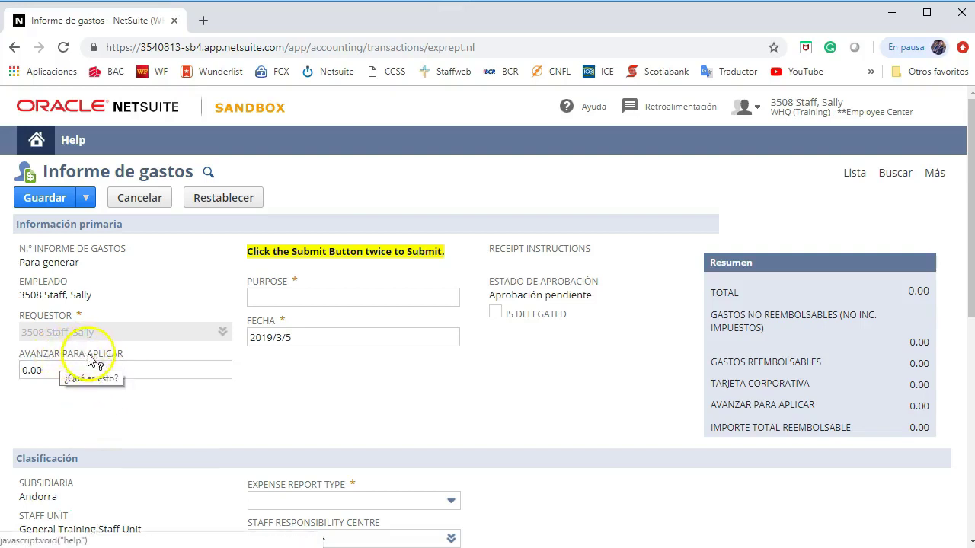
left_click(53, 370)
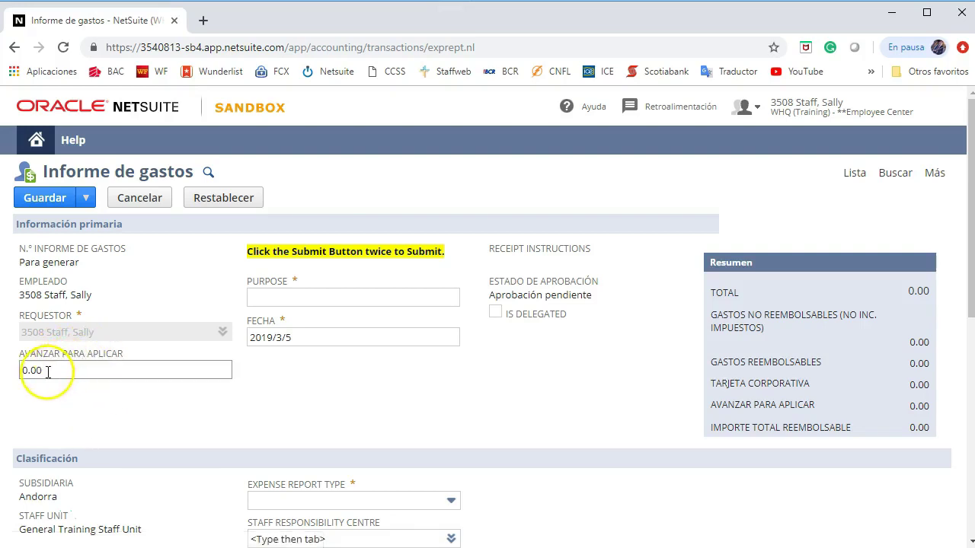
left_click(47, 371)
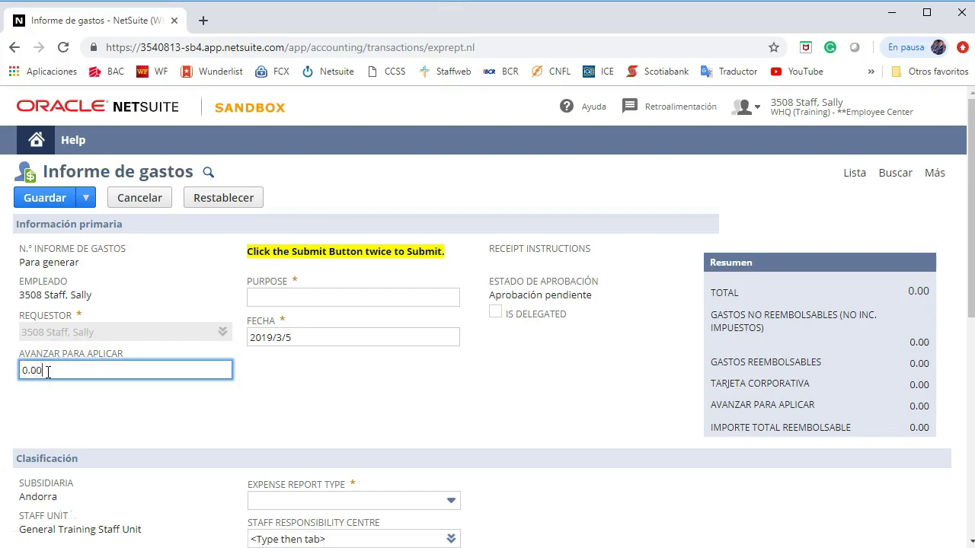
left_click_drag(47, 372, 19, 376)
left_click(65, 392)
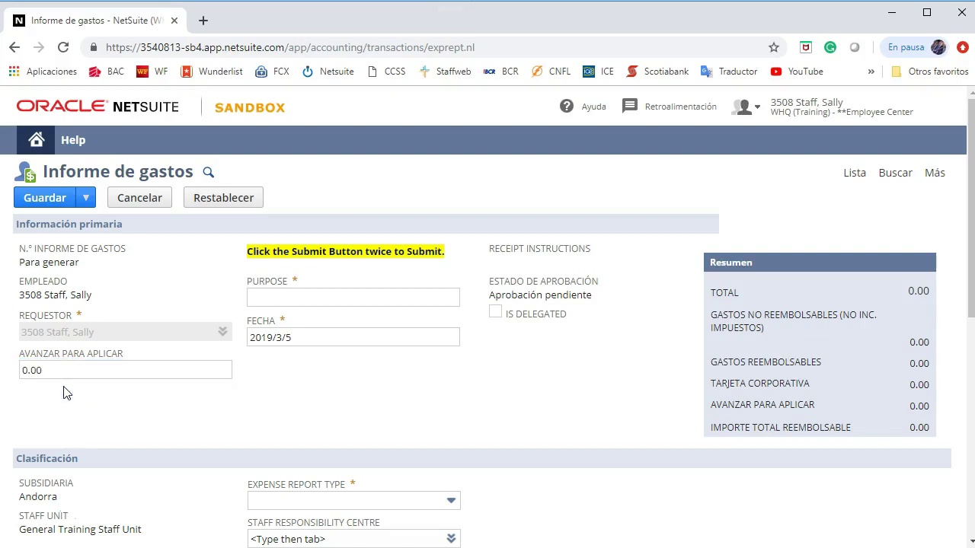
left_click(39, 370)
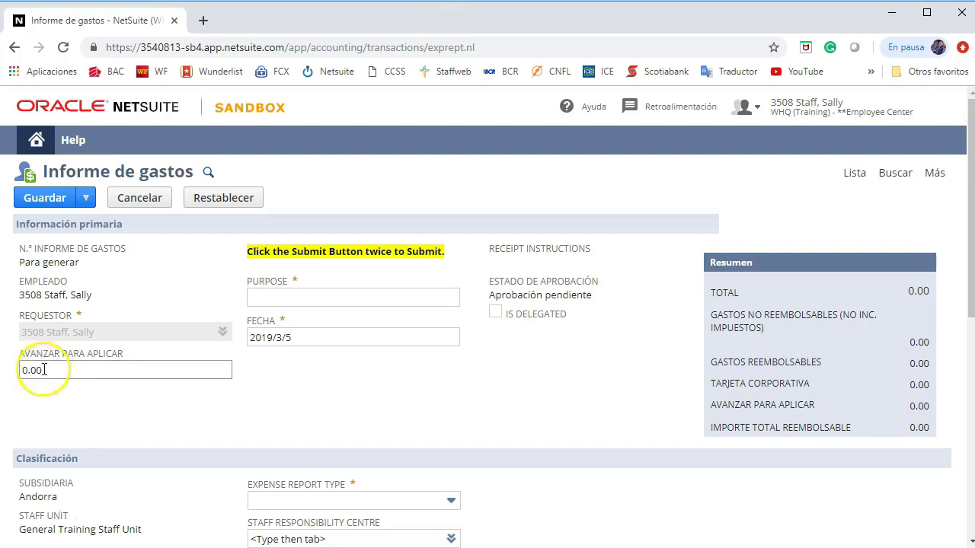
left_click(54, 409)
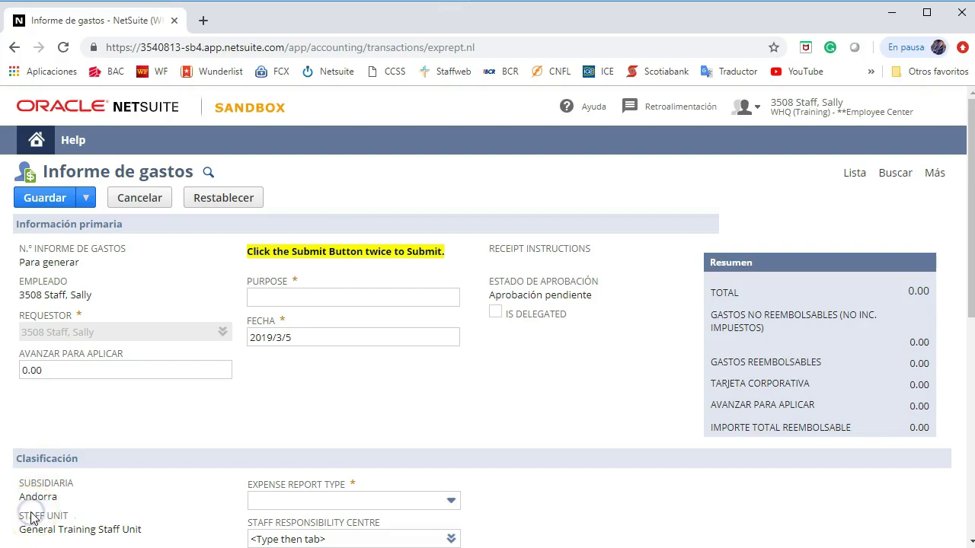
Step: Enter "Staff conference" as the report's purpose and set the expense report type to Staff Expense
left_click(317, 299)
type("Staff conference")
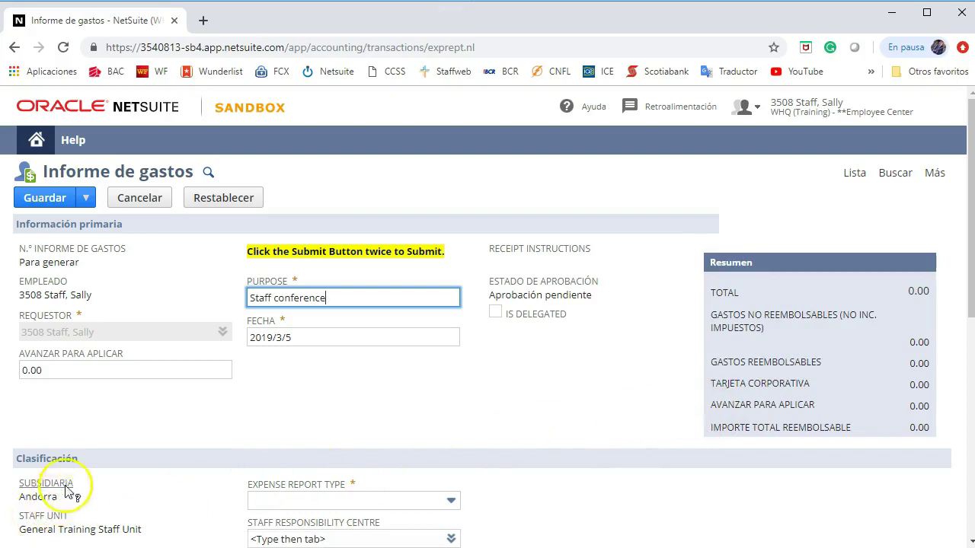
scroll(114, 442, "down", 2)
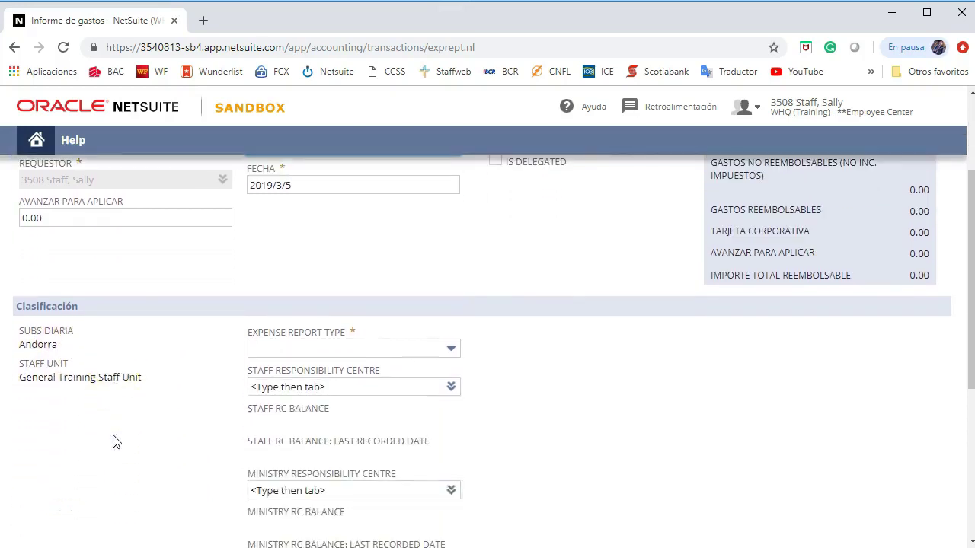
scroll(113, 440, "down", 1)
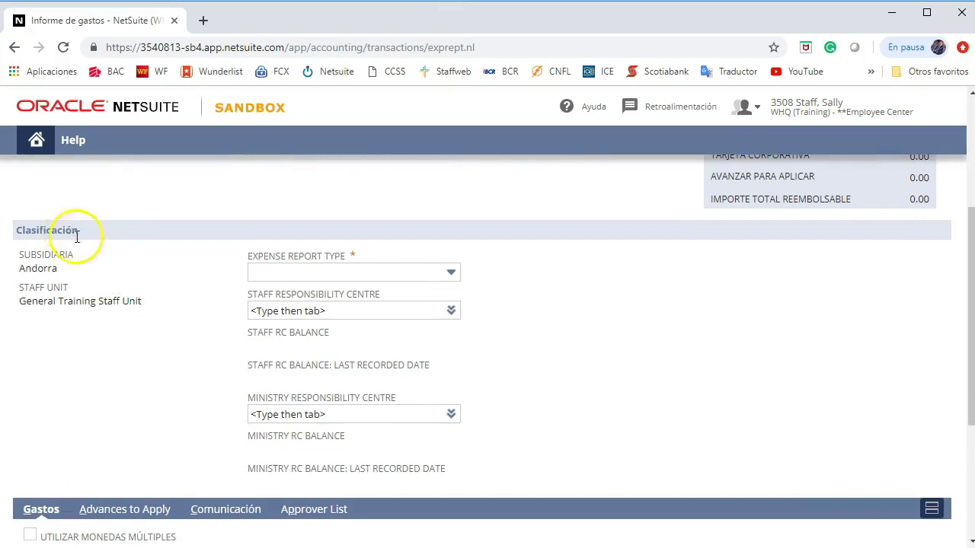
left_click(334, 276)
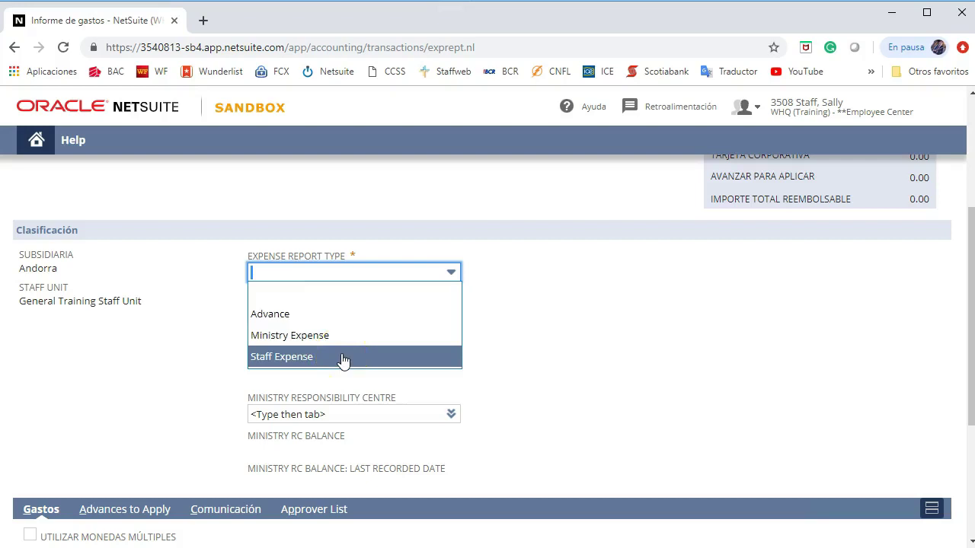
left_click(284, 360)
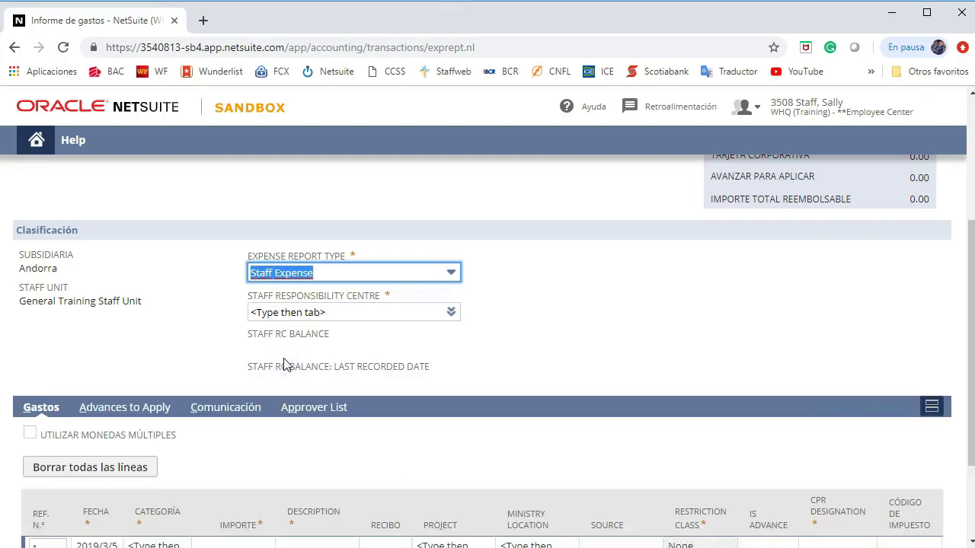
Step: Choose 01 : 1050-AND from the list as the staff responsibility centre
left_click(448, 312)
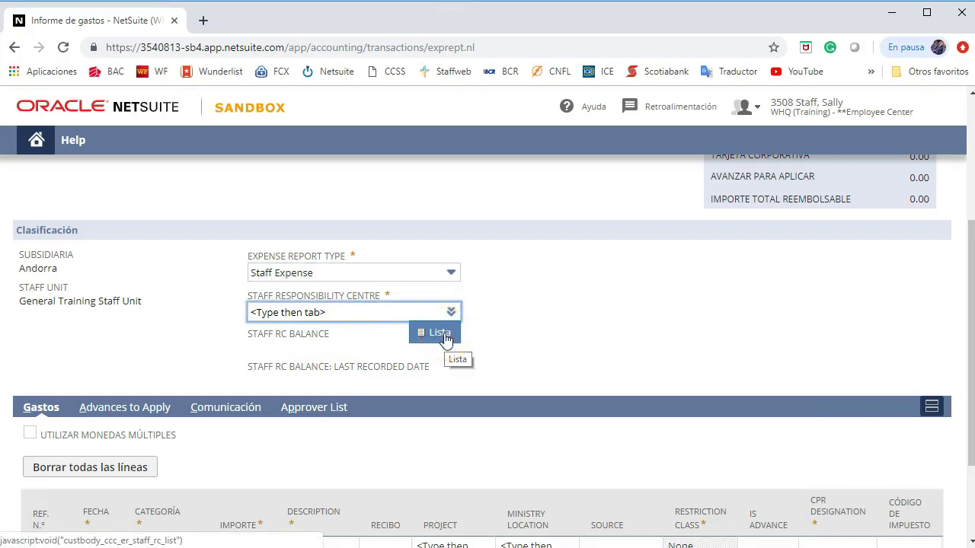
left_click(444, 335)
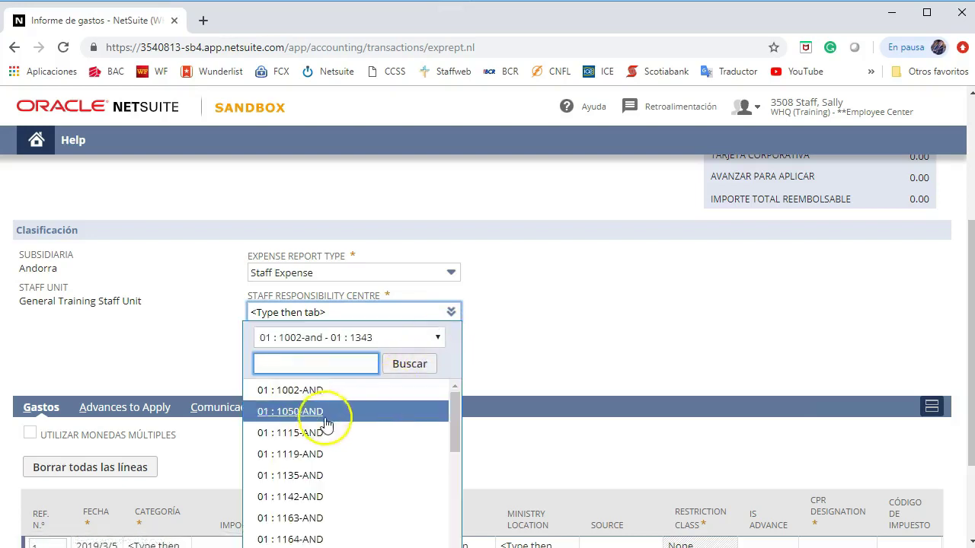
left_click(303, 414)
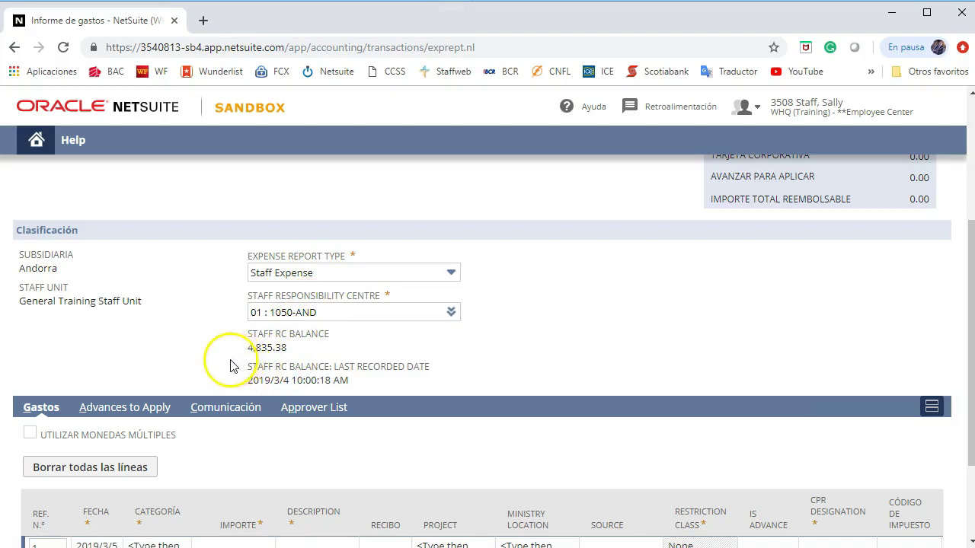
Step: Change the expense report type to Advance and set the ministry responsibility centre to 02 : MNL-2911-AND
left_click(338, 274)
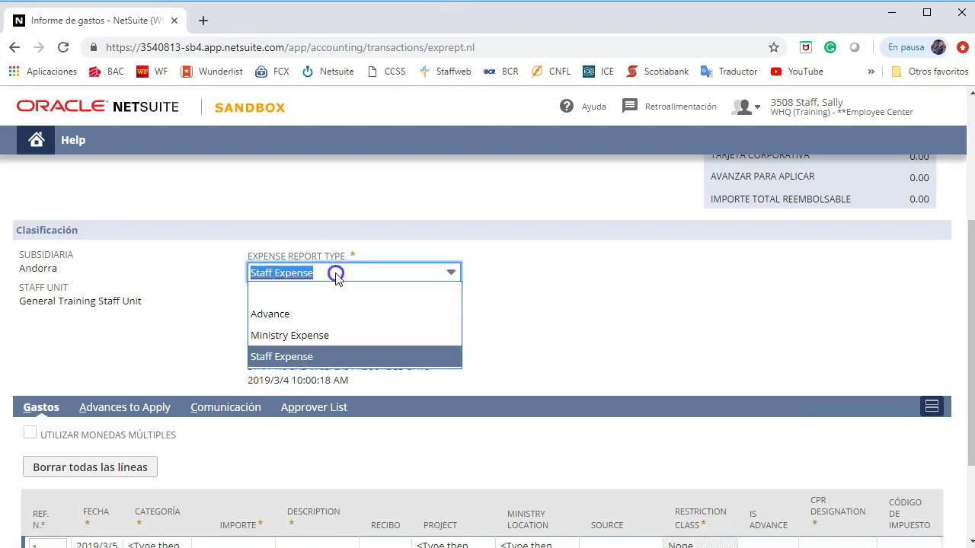
left_click(328, 314)
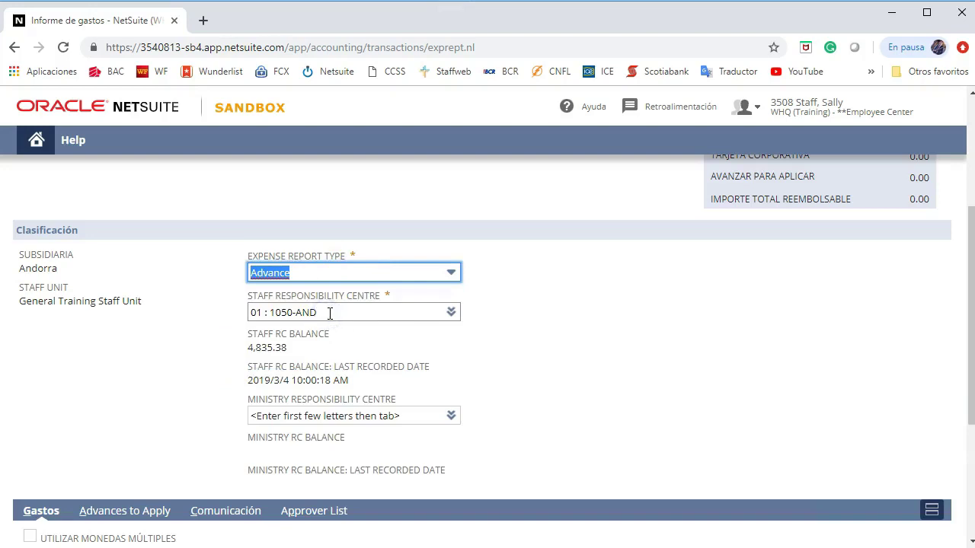
left_click(337, 416)
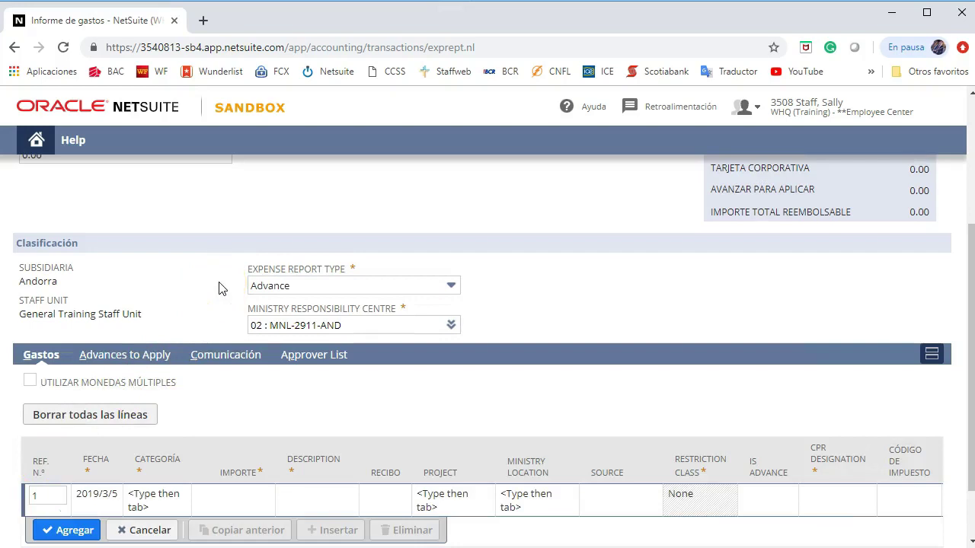
Step: Switch the multiple-currencies option for the expense lines on and back off
scroll(219, 288, "down", 1)
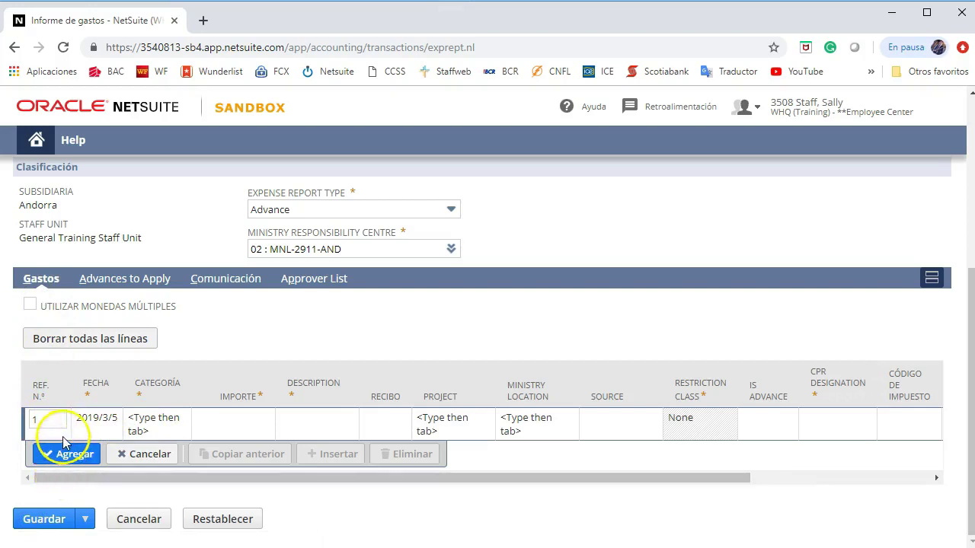
left_click(30, 305)
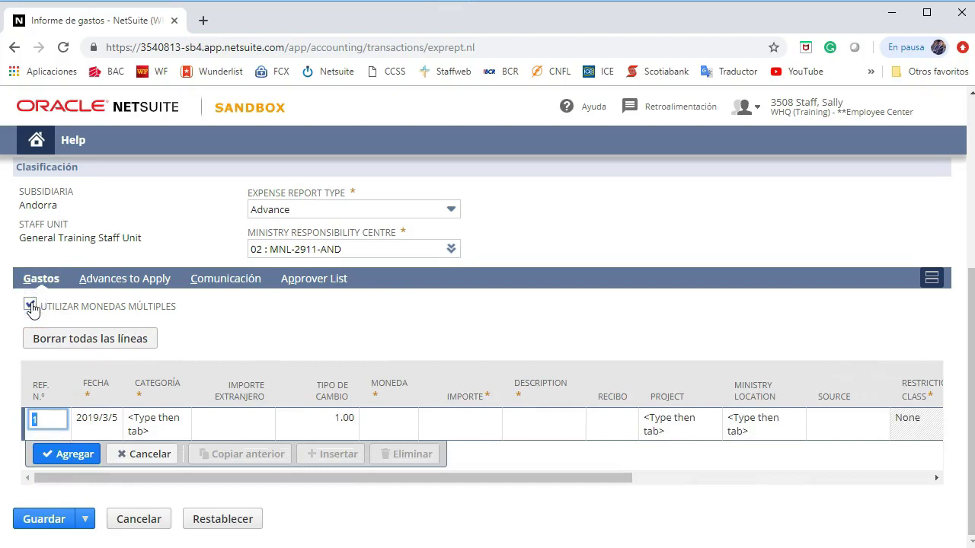
left_click(30, 305)
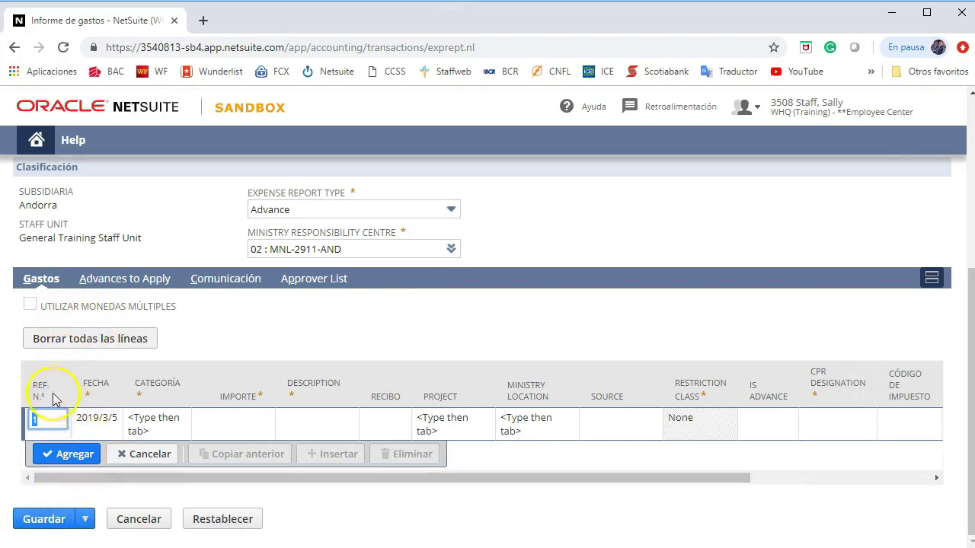
Step: Set the date of the first expense line to 2019/2/13 using the calendar
left_click(42, 418)
left_click(24, 518)
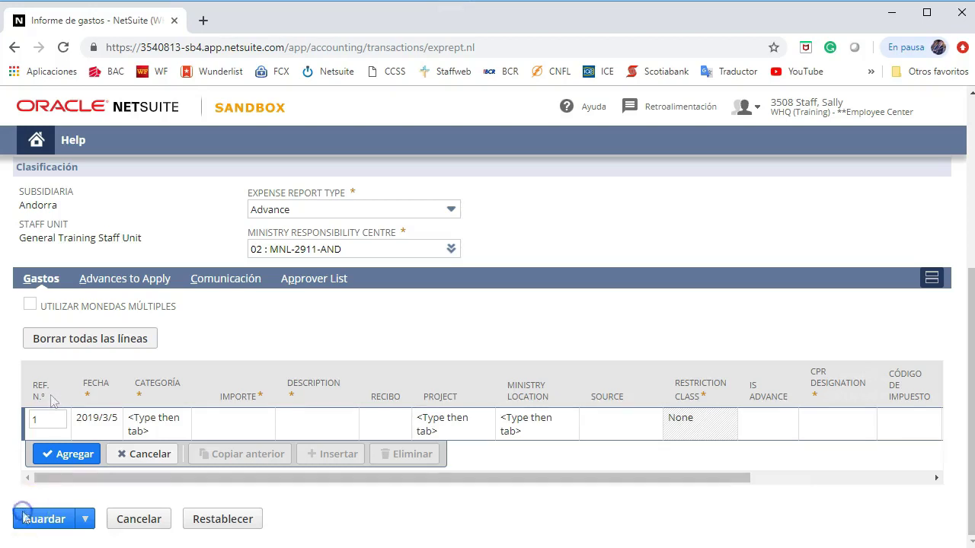
left_click(109, 428)
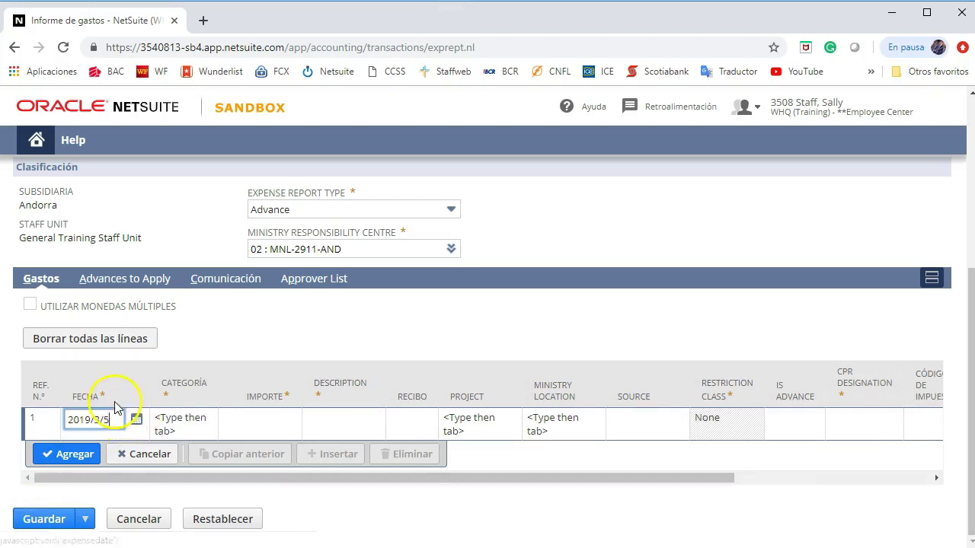
left_click(135, 420)
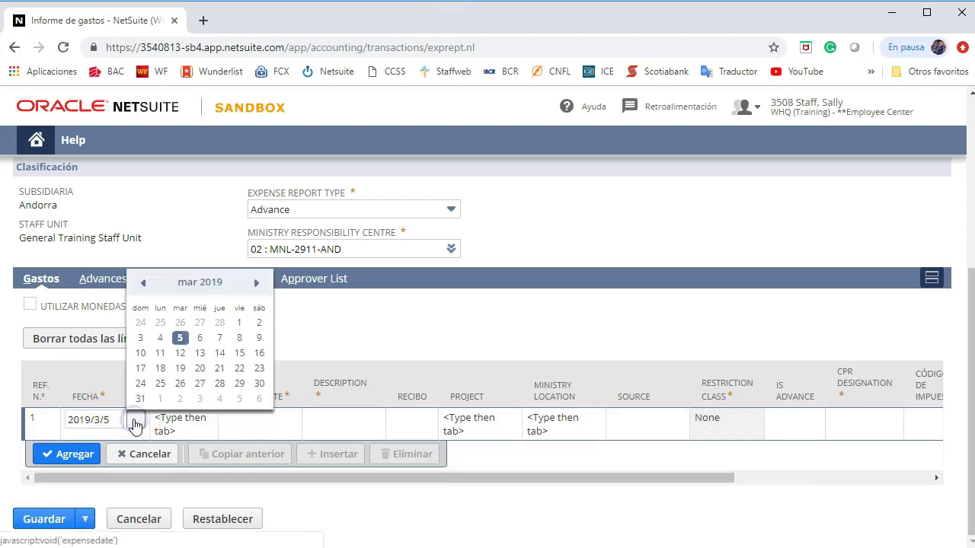
left_click(143, 283)
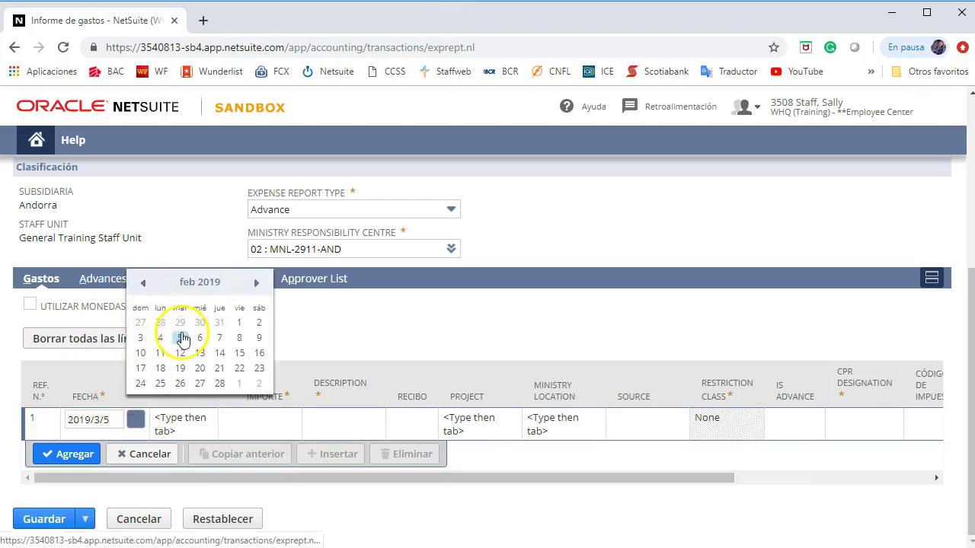
left_click(200, 352)
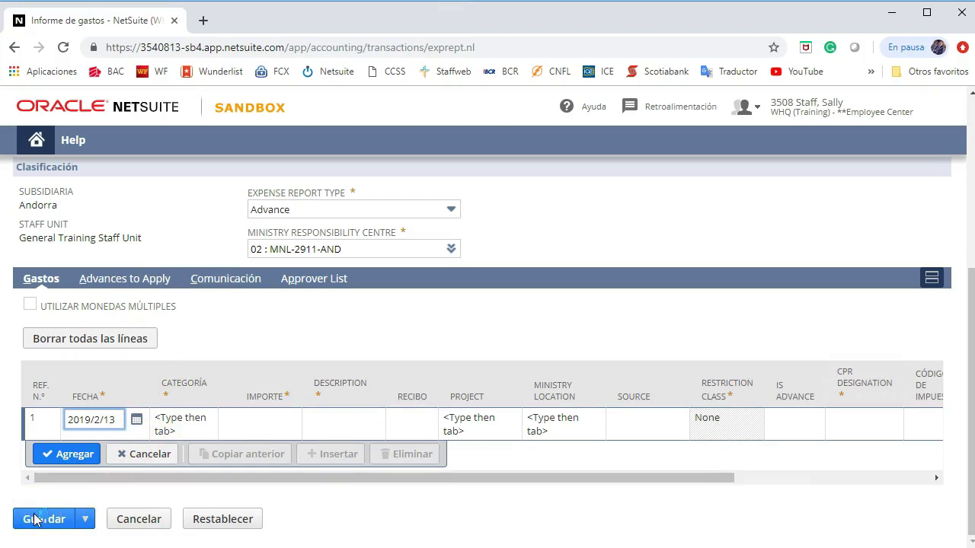
Step: Choose Gifts & awards from the list as the category of the first expense line
left_click(197, 428)
left_click(266, 413)
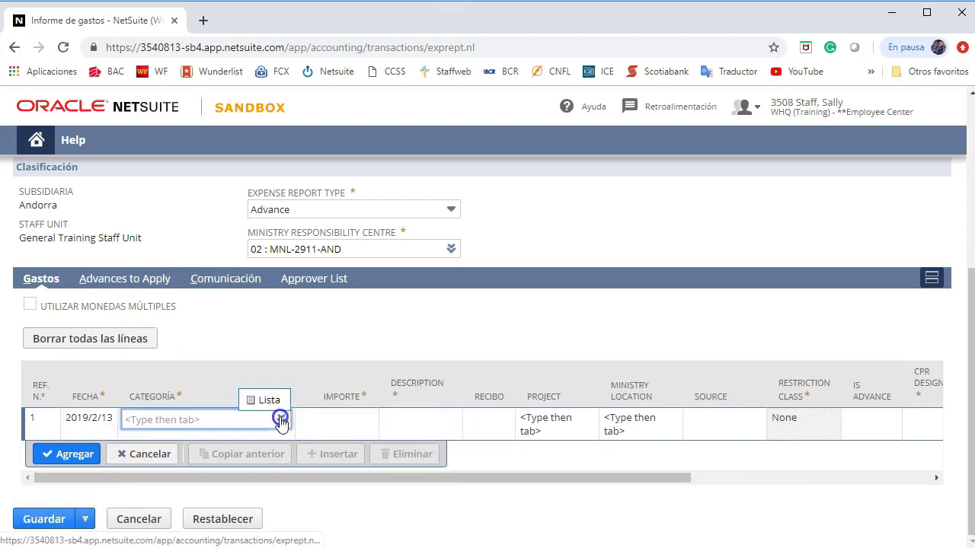
left_click(270, 399)
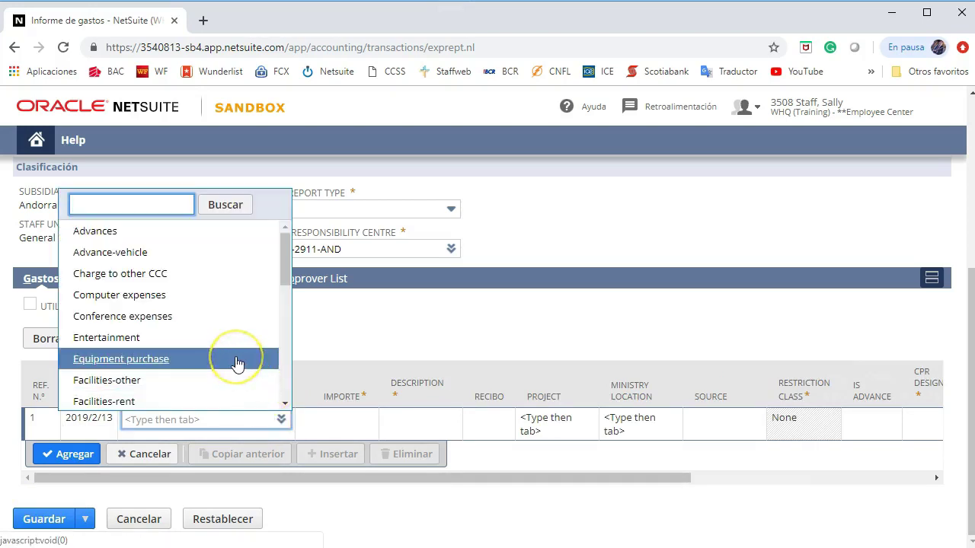
scroll(237, 364, "down", 3)
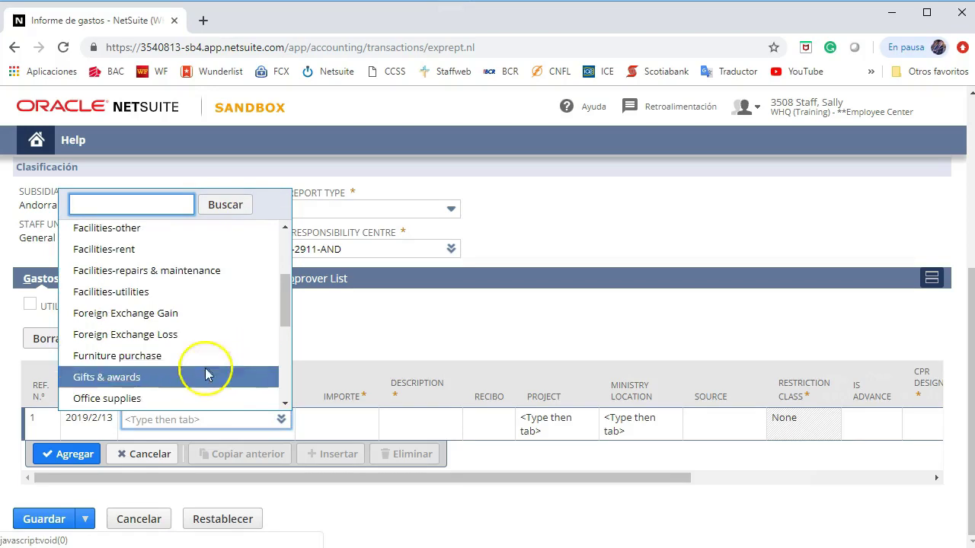
left_click(128, 381)
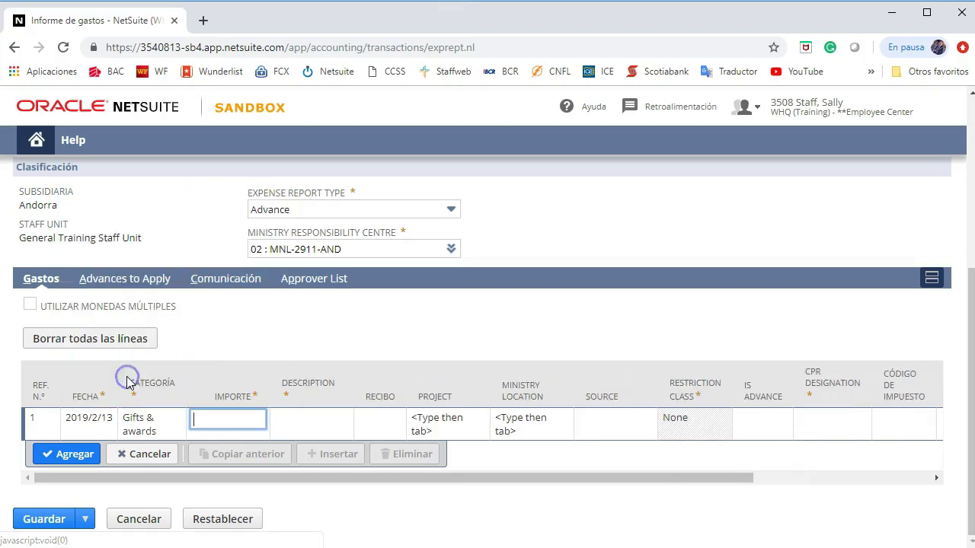
Step: Set the expense line's amount to 25 and enter "Regalo para donantes" as its description
left_click(218, 418)
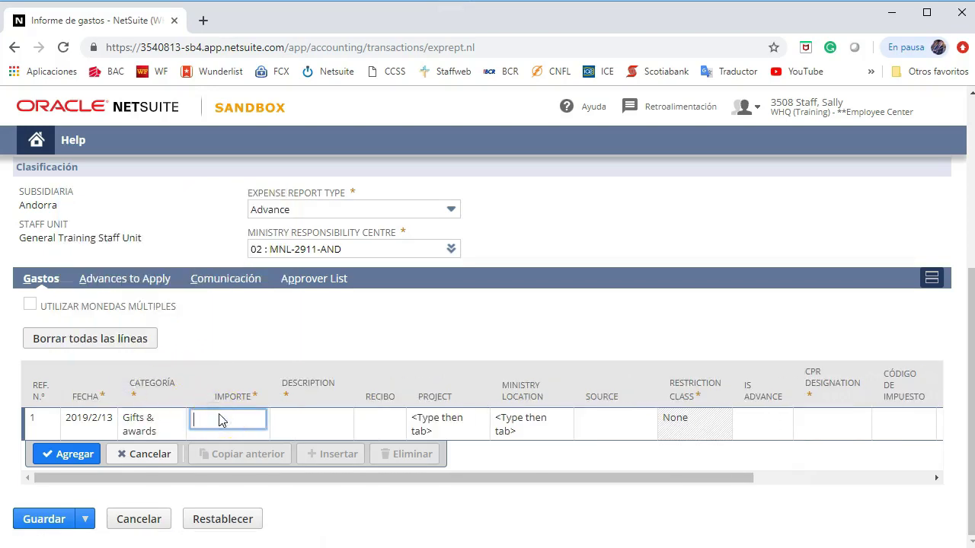
type("25")
left_click(318, 423)
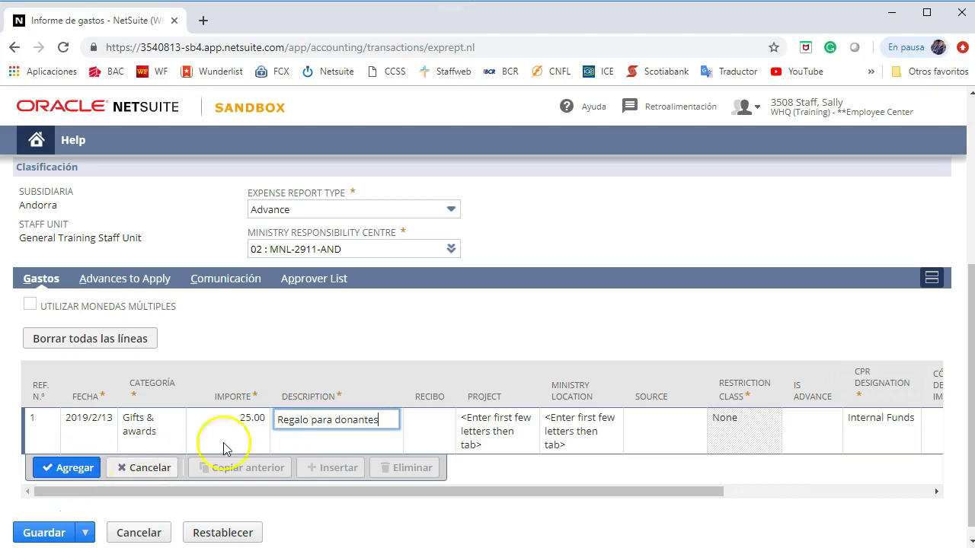
Step: Review the expense line's remaining columns, from receipt, project and source through CPR designation and tax amounts
left_click(435, 421)
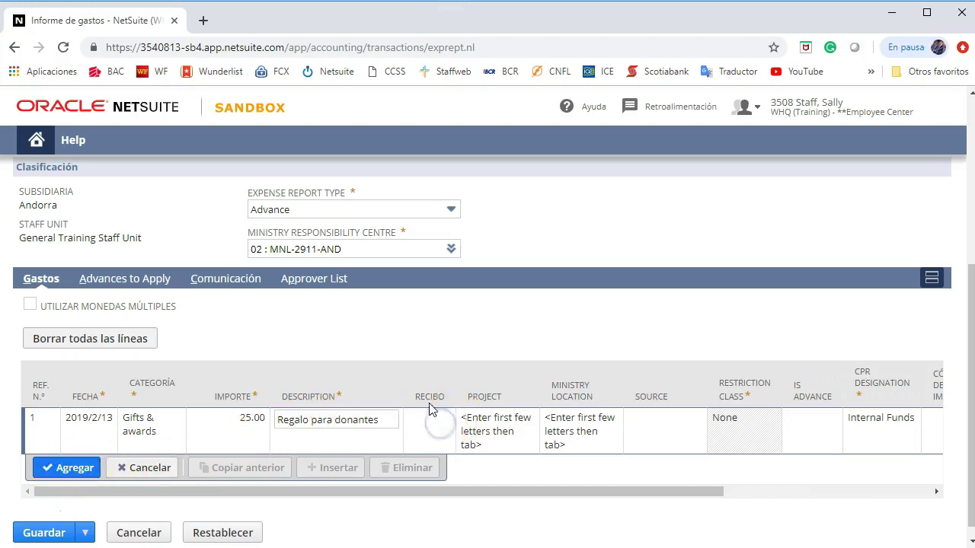
left_click(428, 424)
key("Tab")
left_click(490, 483)
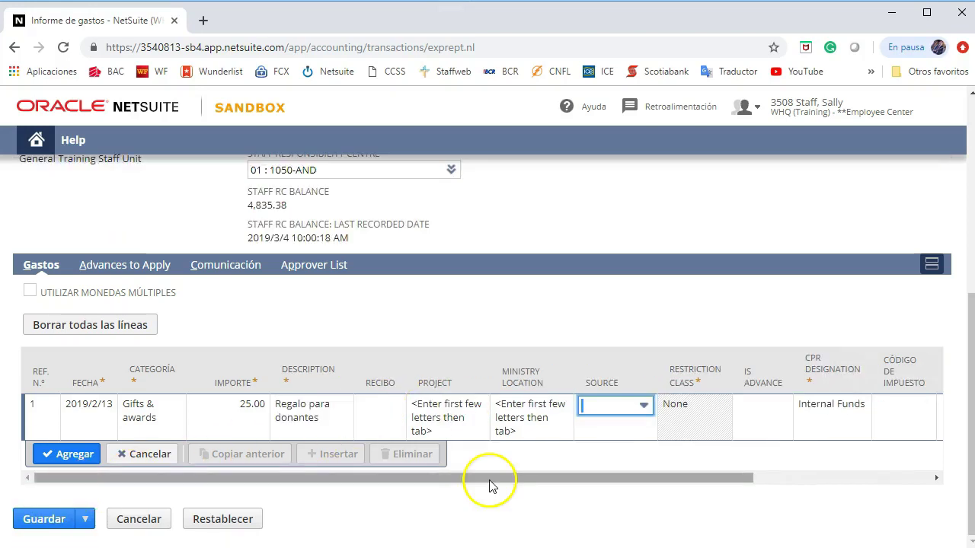
left_click_drag(490, 482, 641, 477)
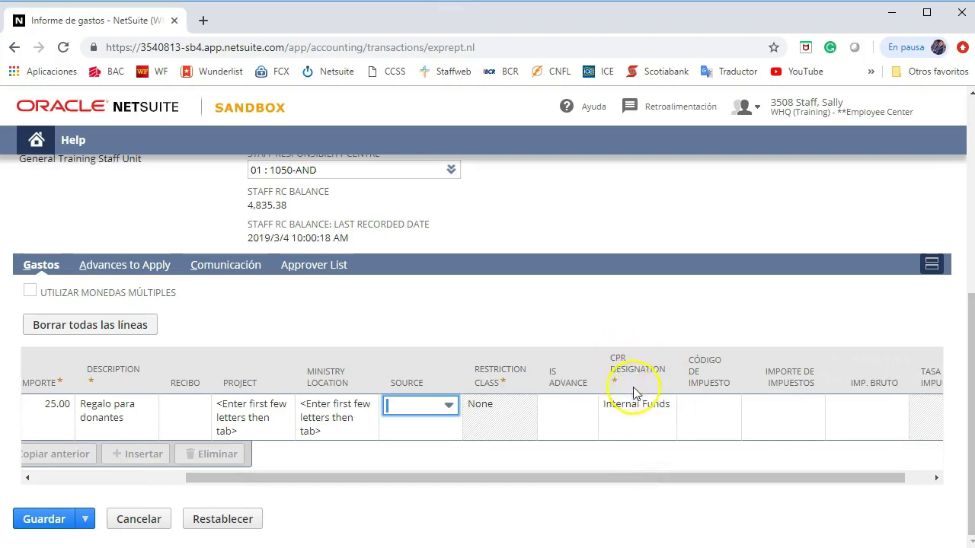
Step: Add the completed donor gifts line to the expense report and save the report
left_click_drag(628, 475, 457, 483)
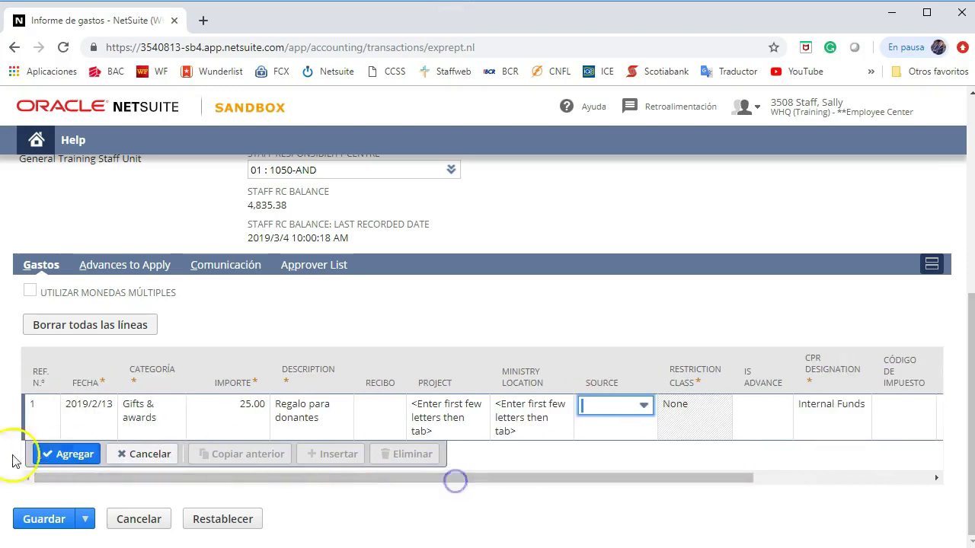
left_click(50, 455)
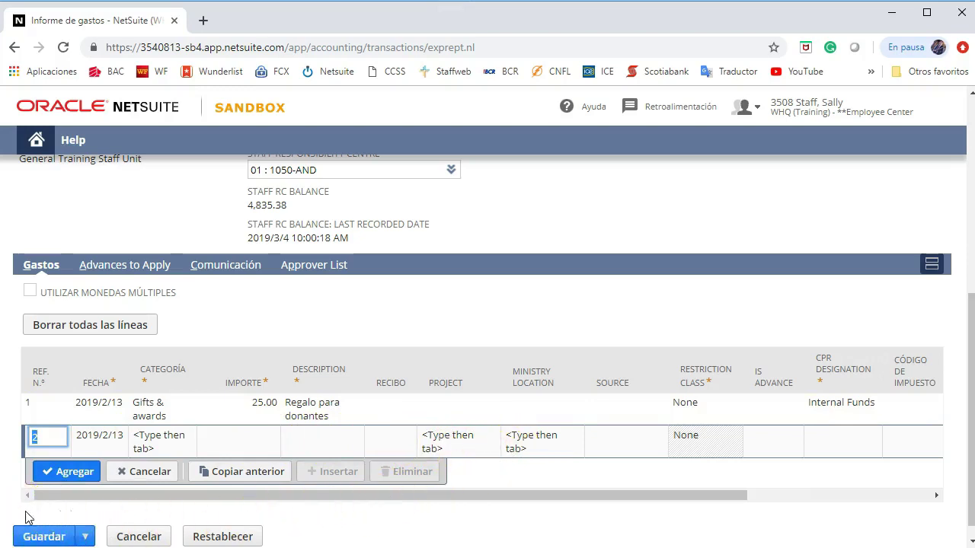
scroll(114, 436, "down", 1)
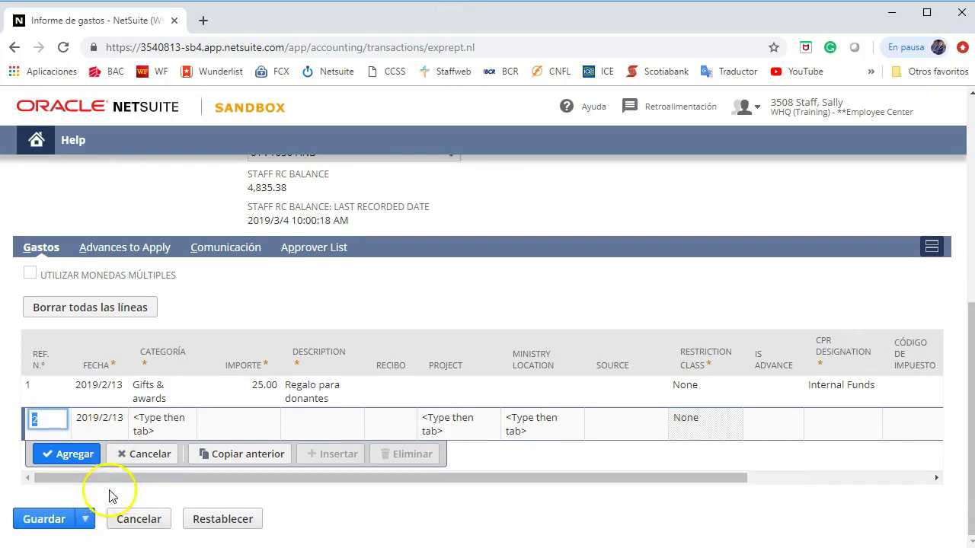
mouse_move(84, 521)
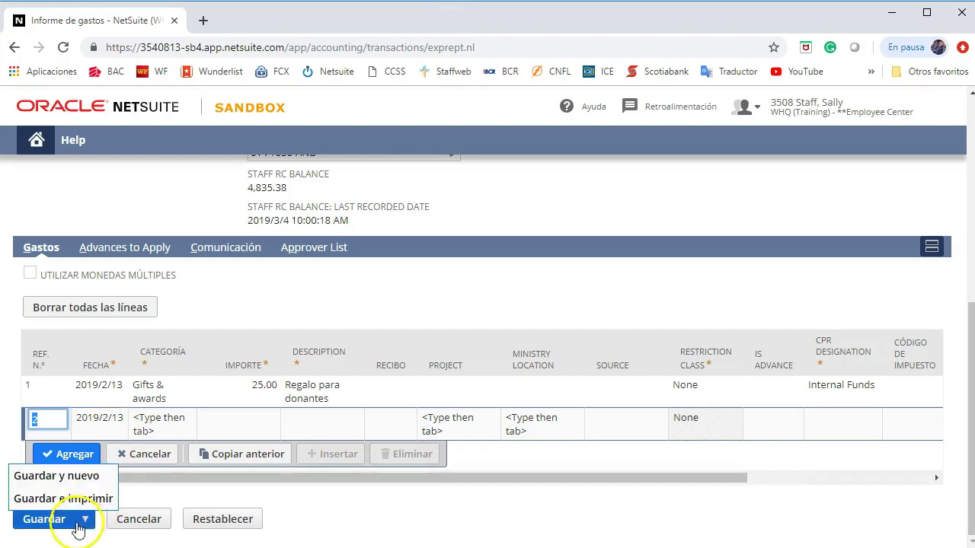
left_click(62, 525)
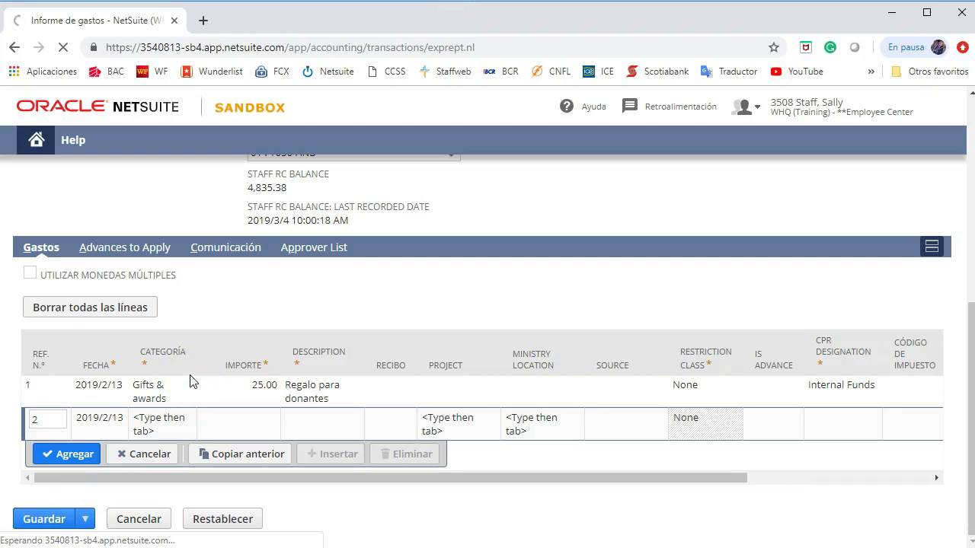
left_click(47, 520)
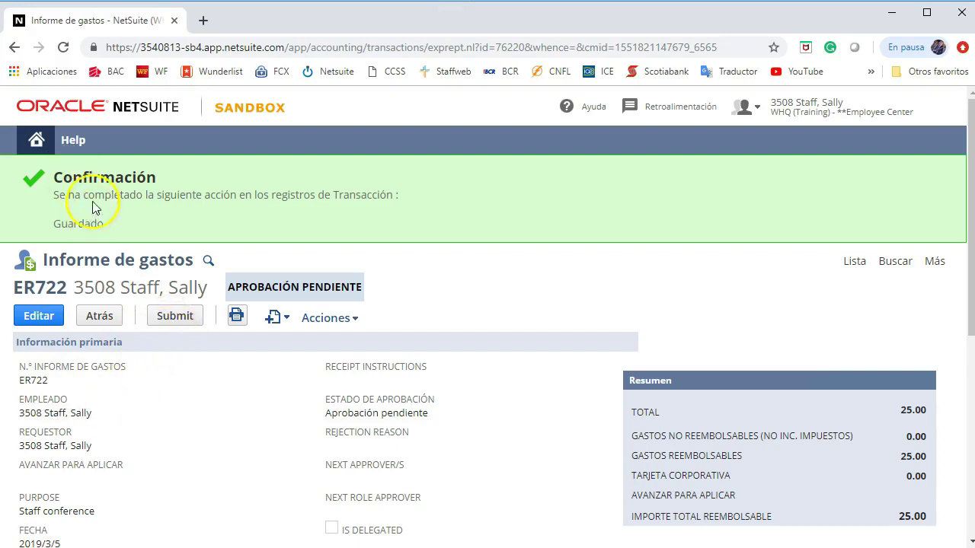
Step: Return to the home page and open the newly saved expense report to review its primary information and classification
mouse_move(40, 140)
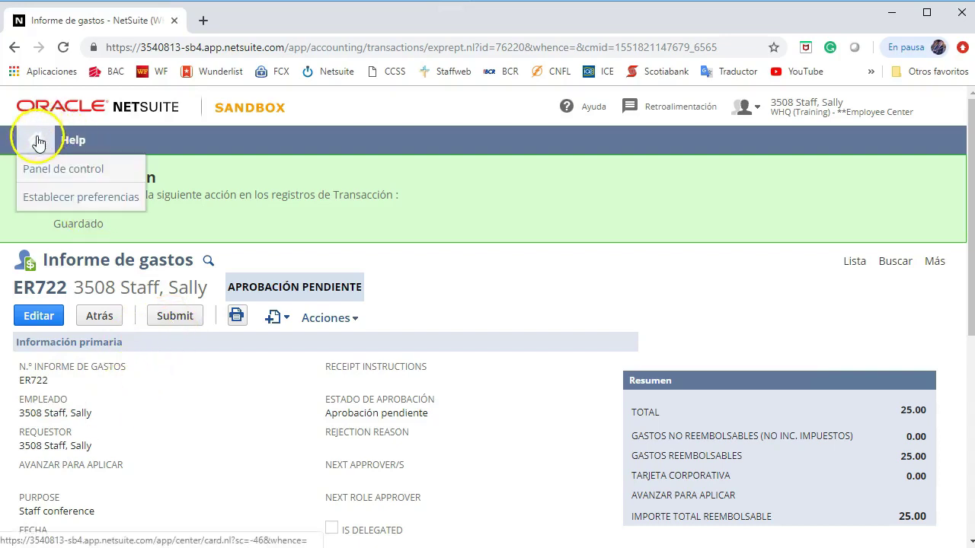
left_click(38, 143)
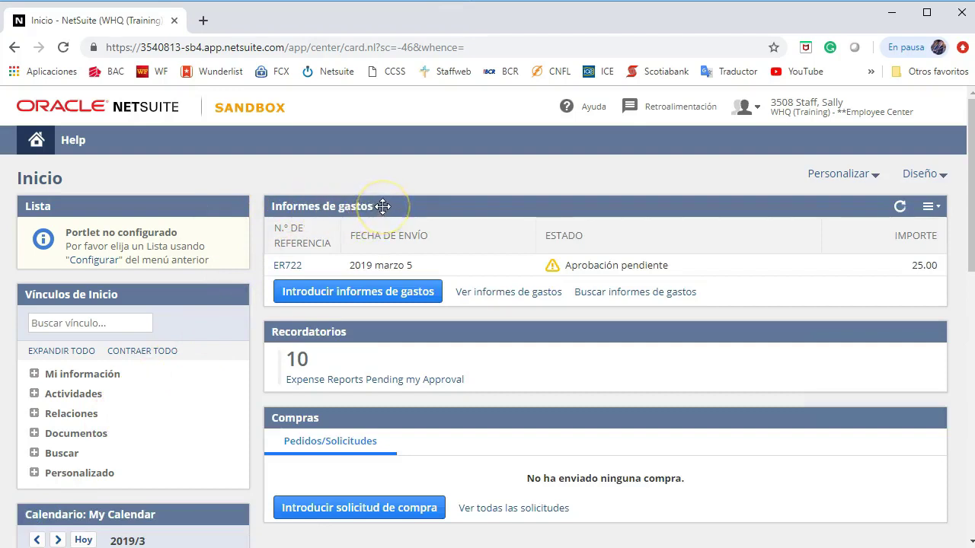
left_click(287, 270)
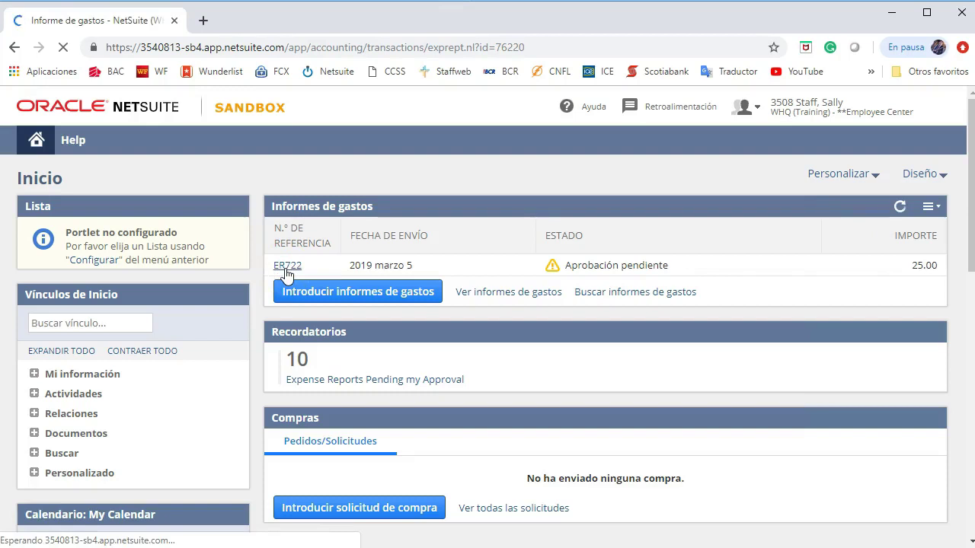
scroll(191, 327, "down", 3)
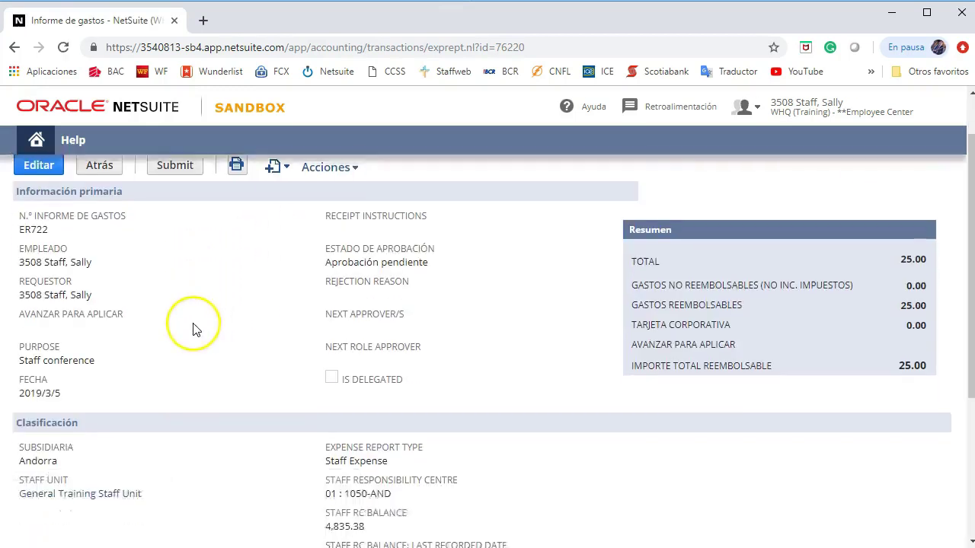
scroll(61, 534, "up", 3)
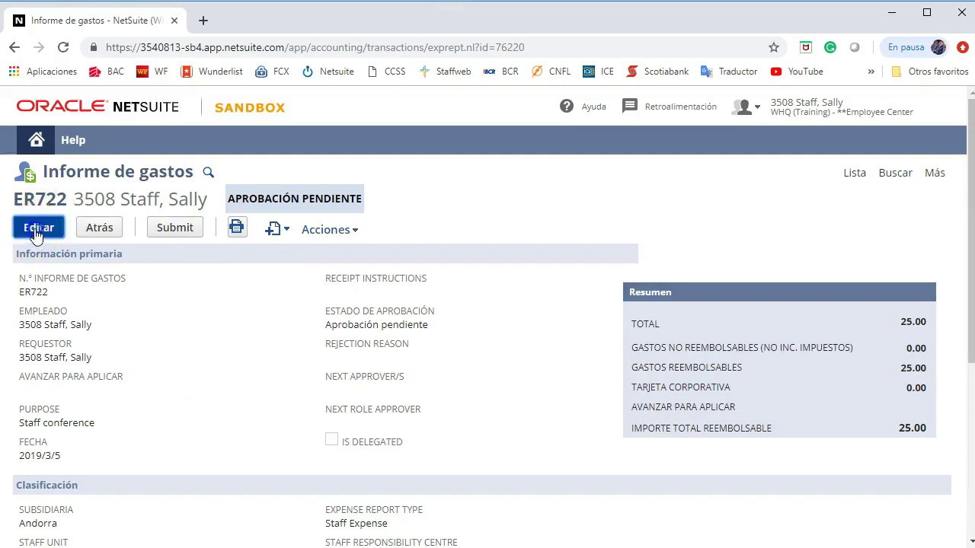
Step: Open the expense report for editing, check its header and expense lines, and save it again without changes, accepting the confirmation
left_click(36, 232)
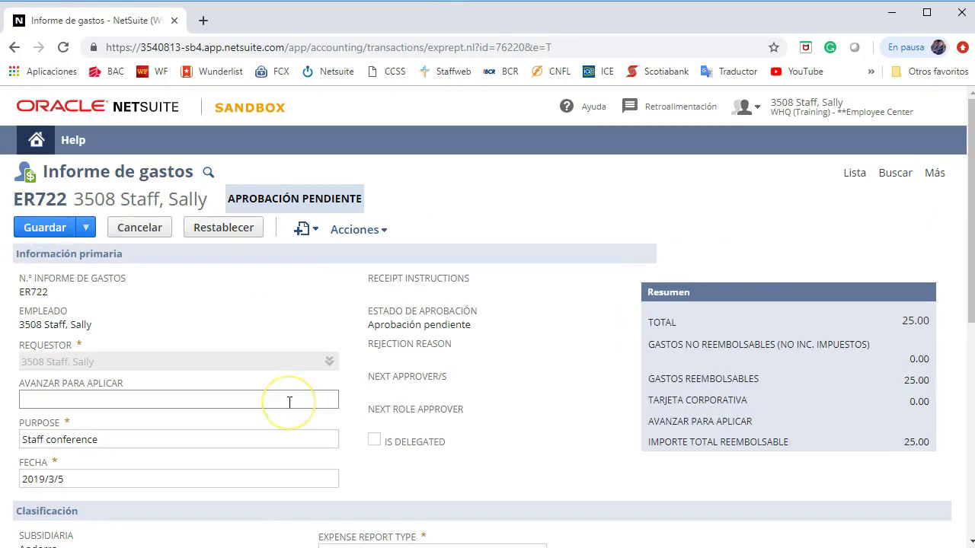
scroll(289, 402, "down", 5)
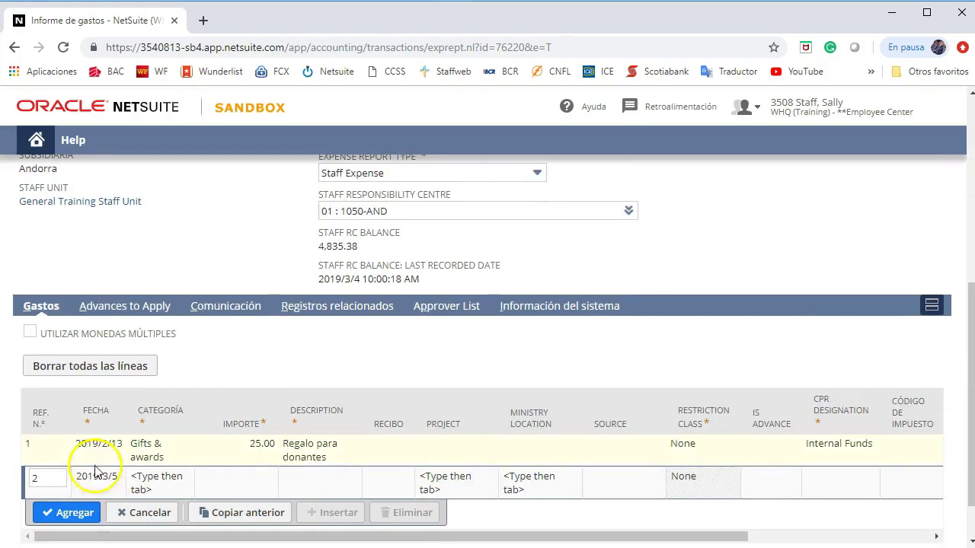
scroll(122, 400, "up", 3)
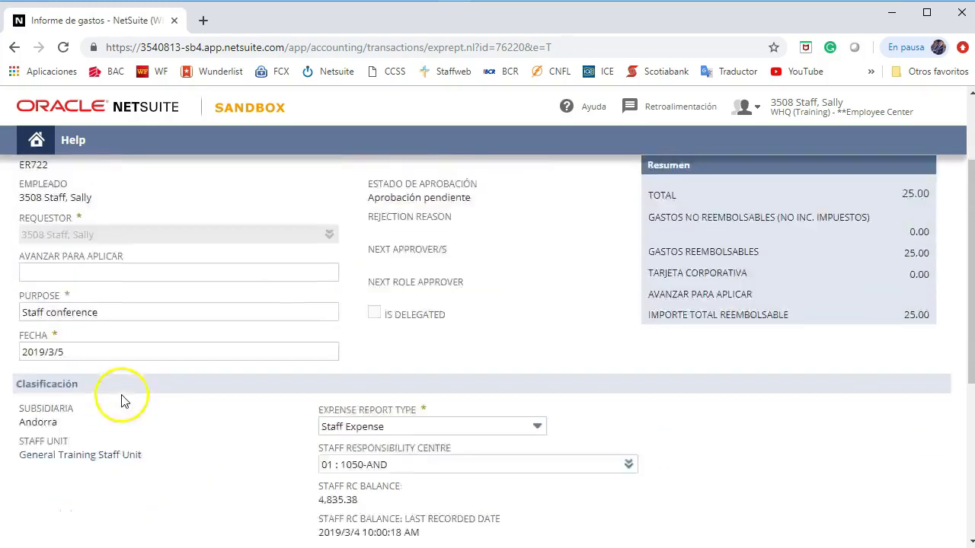
scroll(122, 400, "up", 2)
left_click(45, 229)
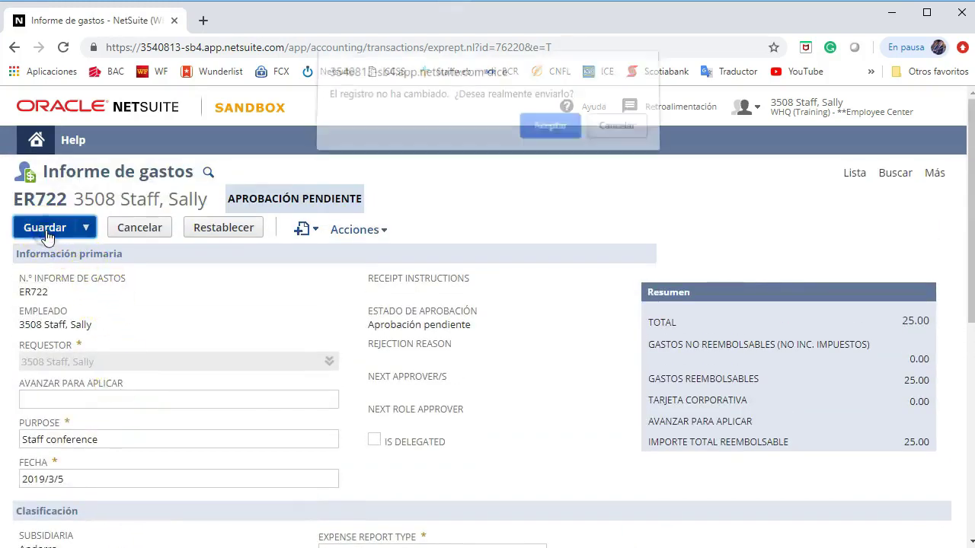
left_click(539, 133)
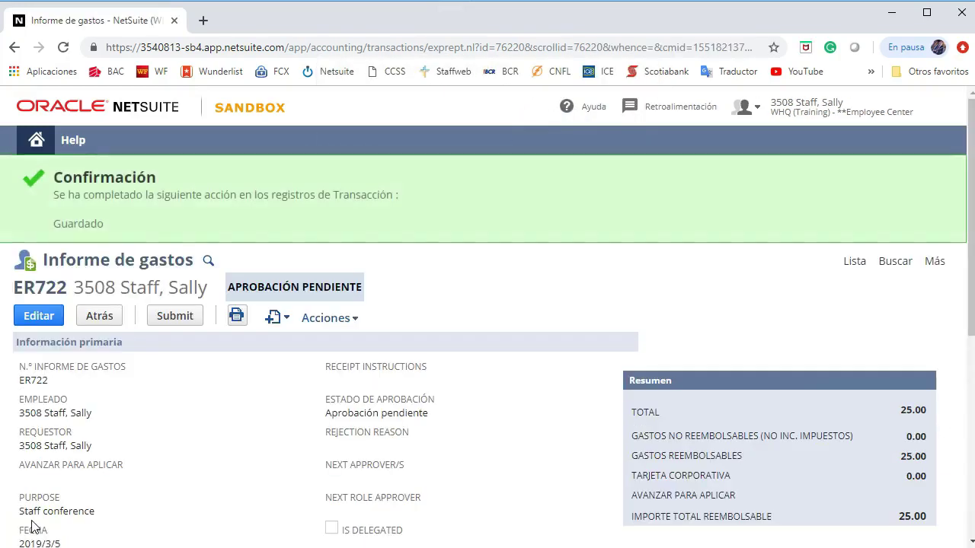
Step: Open the full list of expense reports from the home page, look through it, and close the extra home page tab
left_click(38, 145)
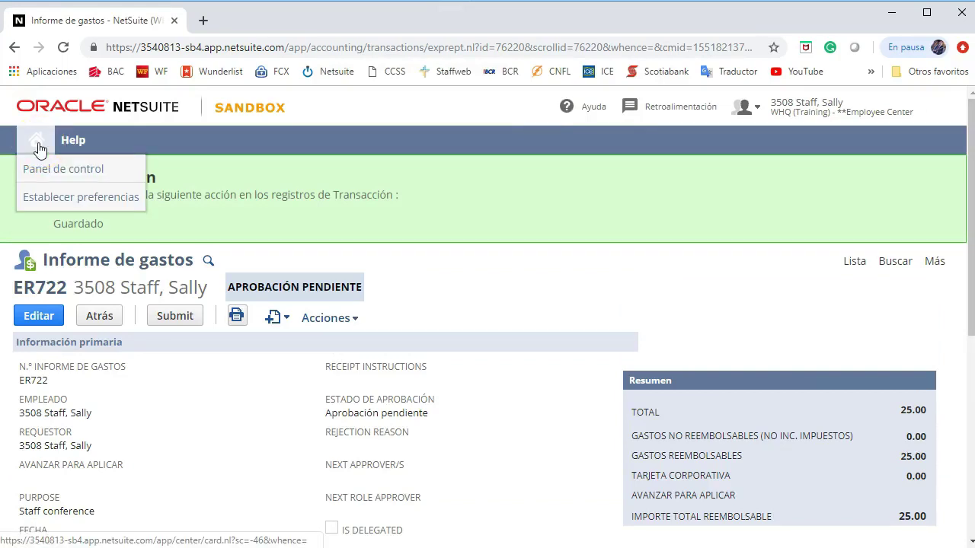
left_click(35, 171)
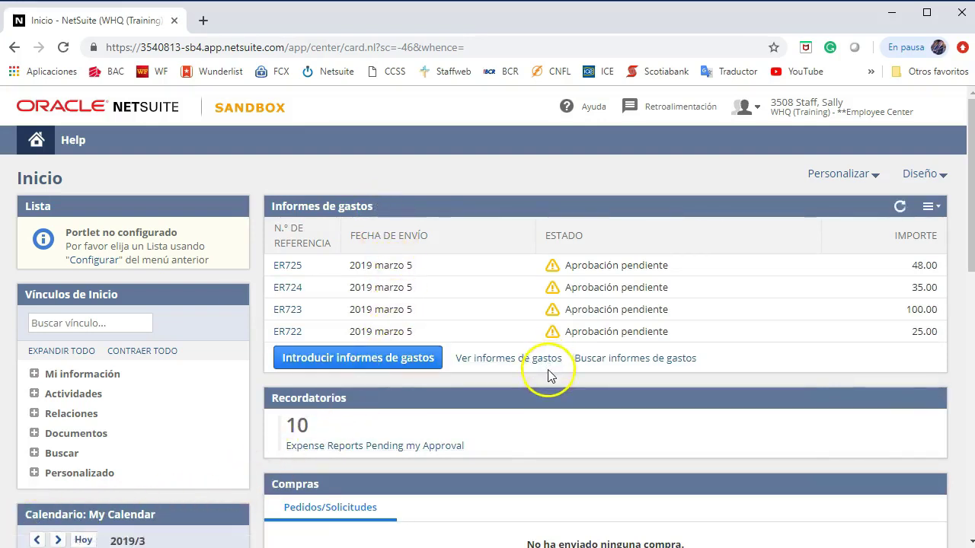
left_click(509, 360)
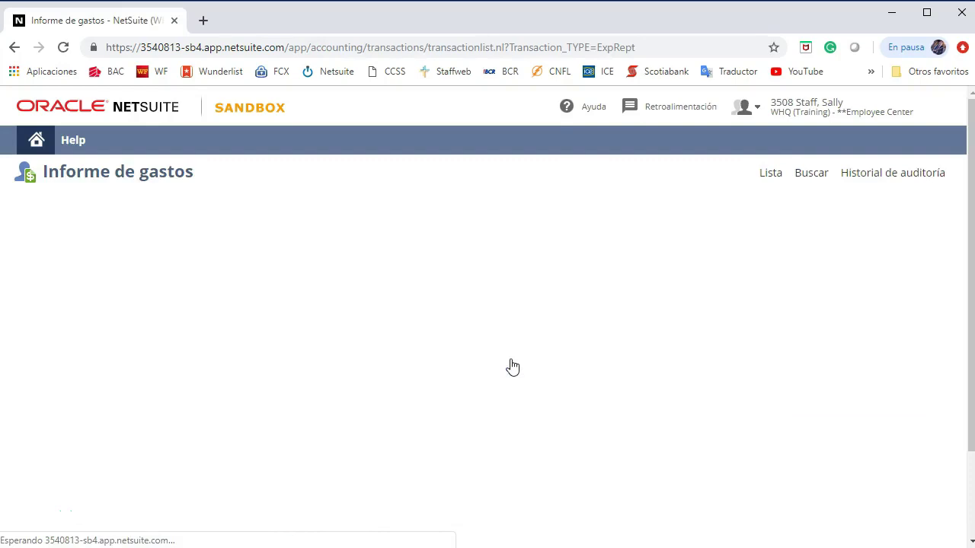
scroll(363, 353, "down", 2)
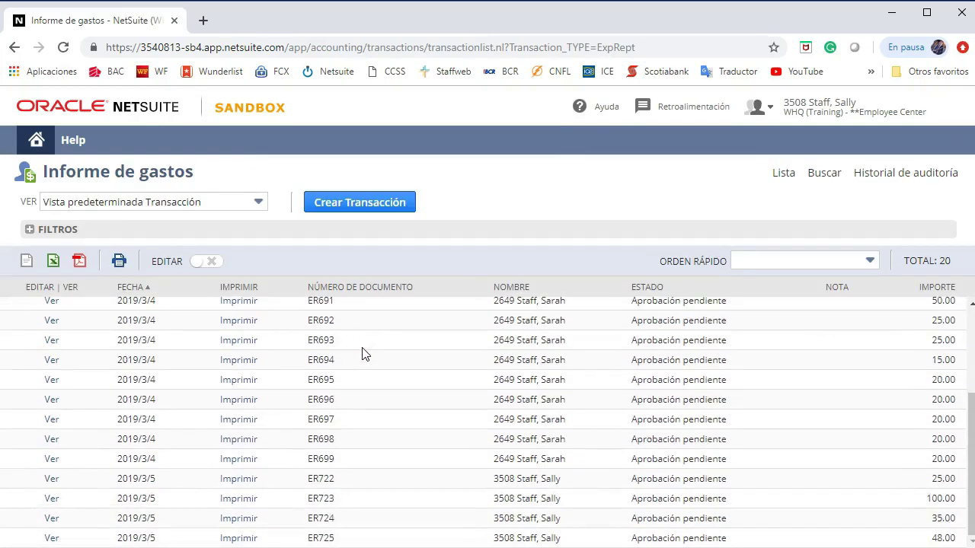
scroll(363, 353, "up", 3)
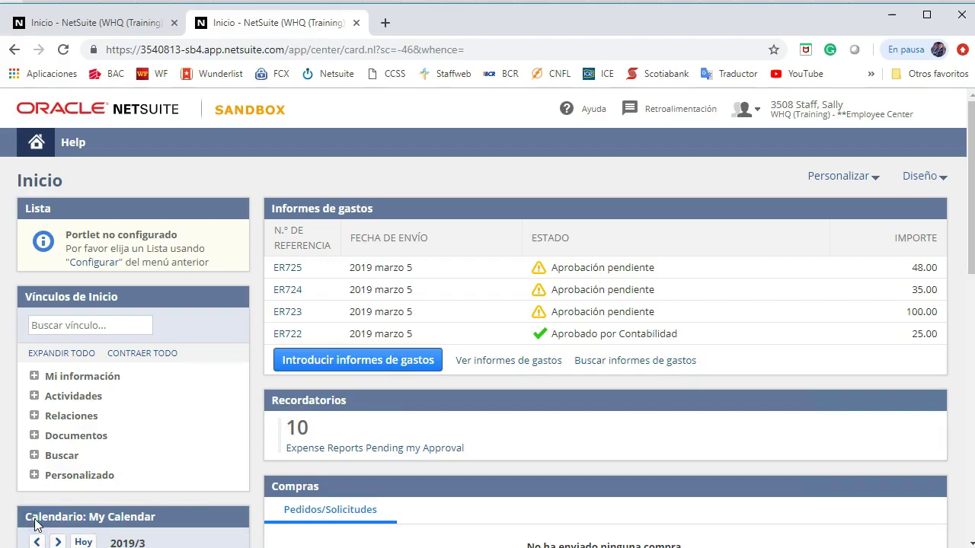
key("ctrl+w")
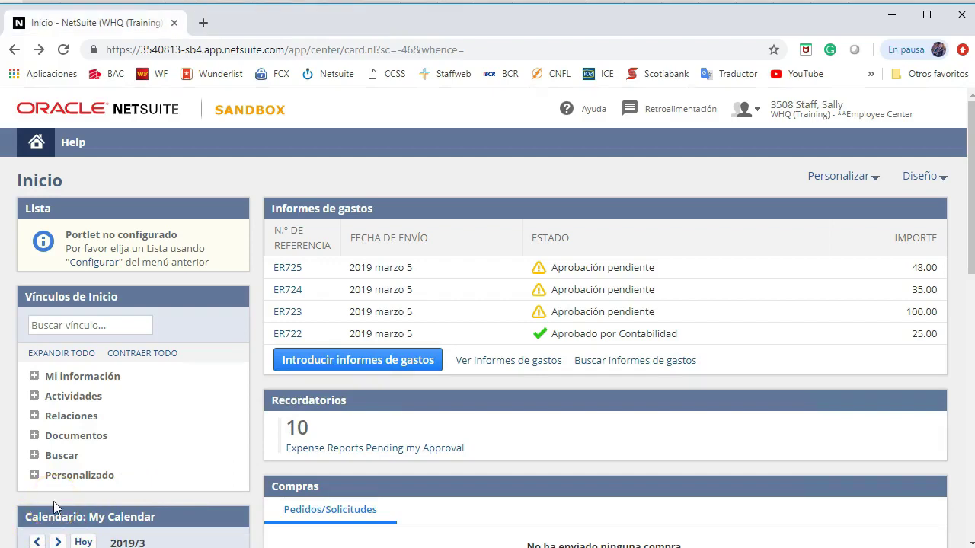